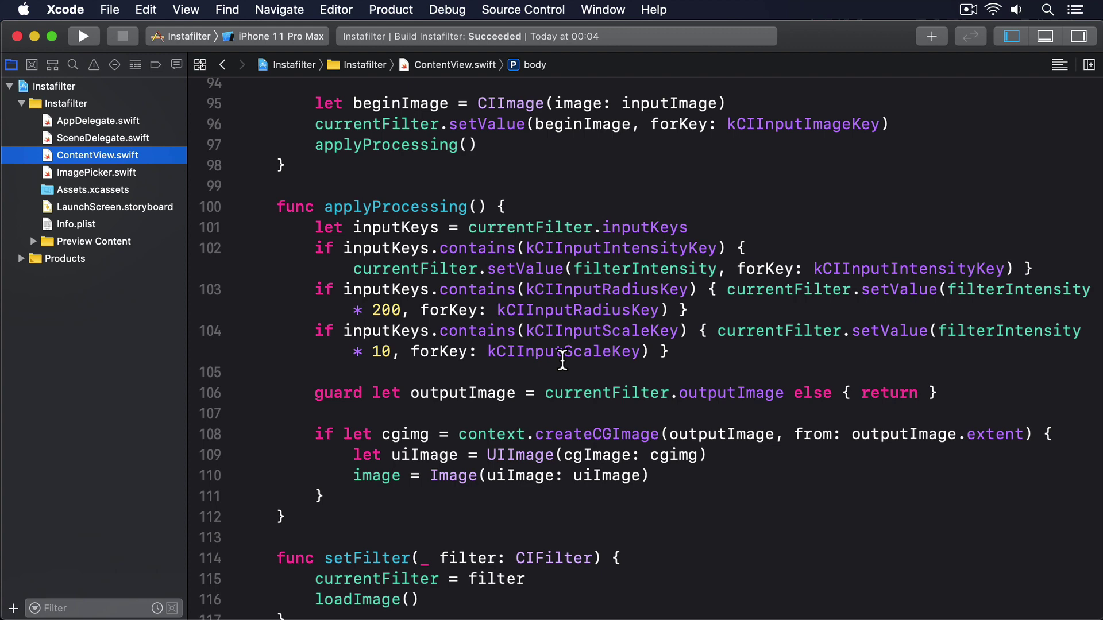
Step: Create ImageSaver.swift from the Swift File template, replacing the Foundation import with UIKit
{"action": "key", "text": "super+n"}
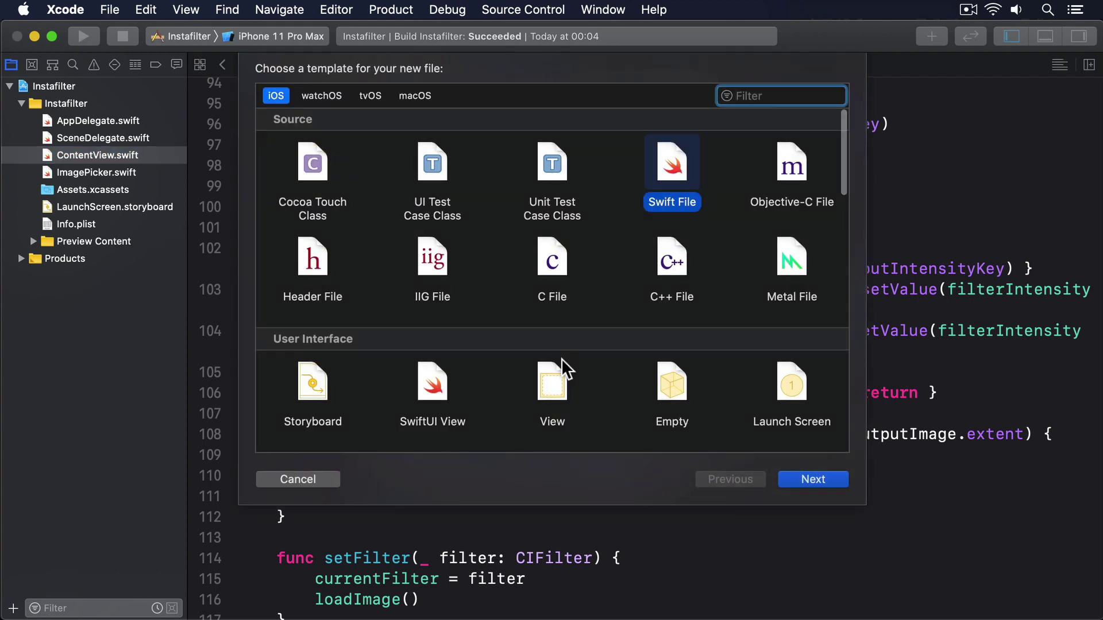
{"action": "key", "text": "Return"}
{"action": "type", "text": "ImageSaver.swift"}
{"action": "key", "text": "Return"}
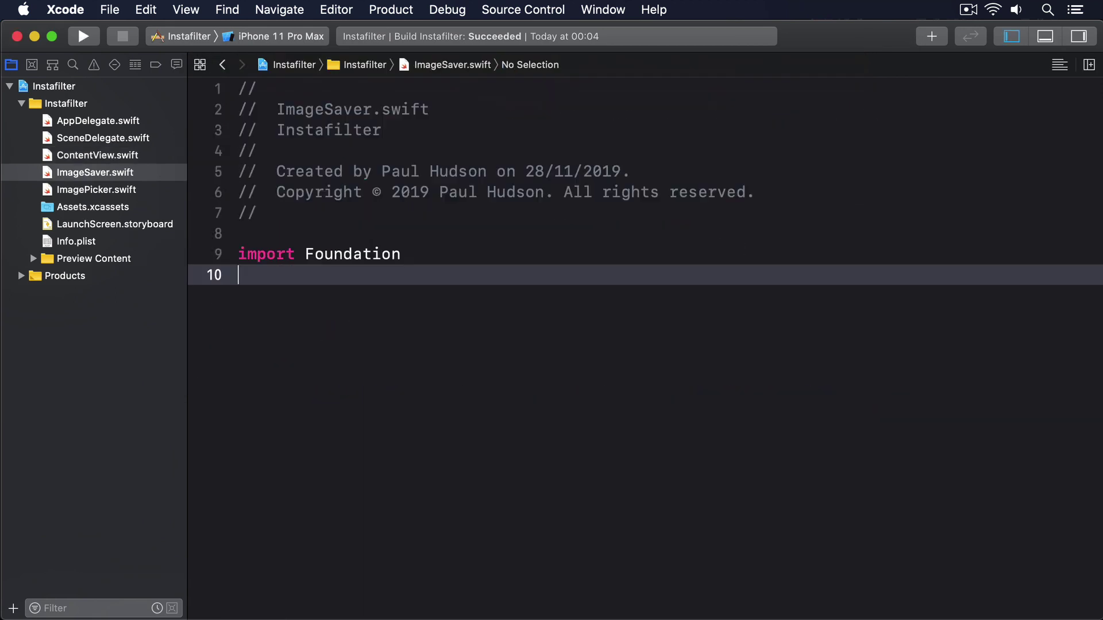
{"action": "key", "text": "shift+alt+Left"}
{"action": "type", "text": "UIKit"}
{"action": "key", "text": "Return"}
{"action": "key", "text": "Return"}
{"action": "key", "text": "Return"}
{"action": "type", "text": "class ImageSaver: NSObject {"}
{"action": "key", "text": "Return"}
{"action": "type", "text": "f"}
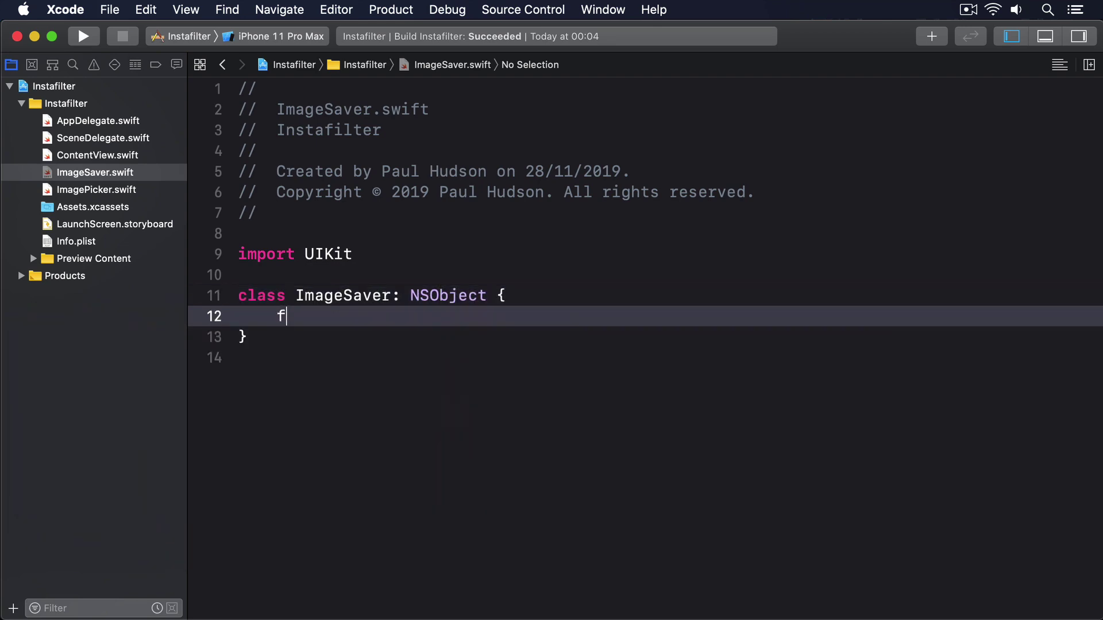
{"action": "type", "text": "unc writeToPhoto"}
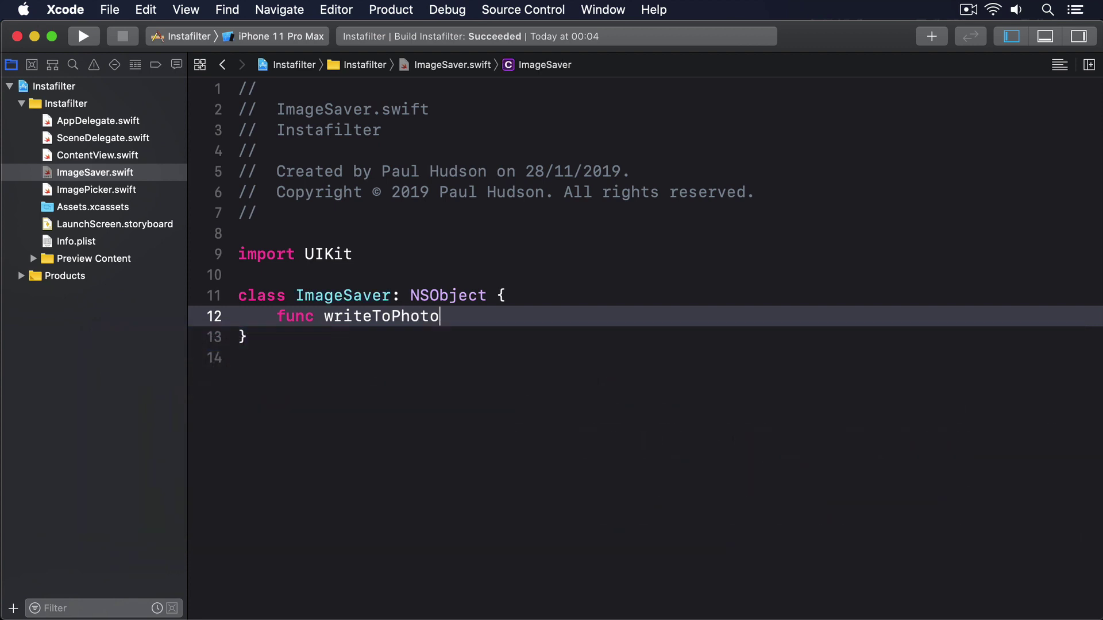
{"action": "type", "text": "Album(image: UIIm"}
Step: Write writeToPhotoAlbum(image:) calling UIImageWriteToSavedPhotosAlbum with a saveError completion selector
{"action": "key", "text": "Return"}
{"action": "type", "text": "{"}
{"action": "key", "text": "Return"}
{"action": "type", "text": "UIIma"}
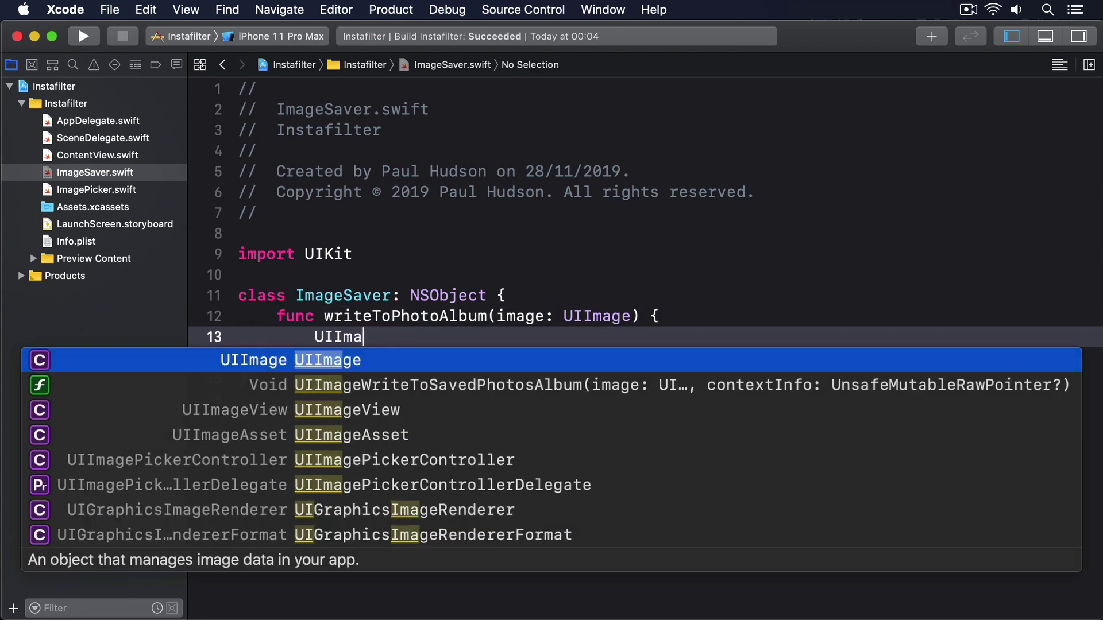
{"action": "type", "text": "geWri"}
{"action": "key", "text": "Return"}
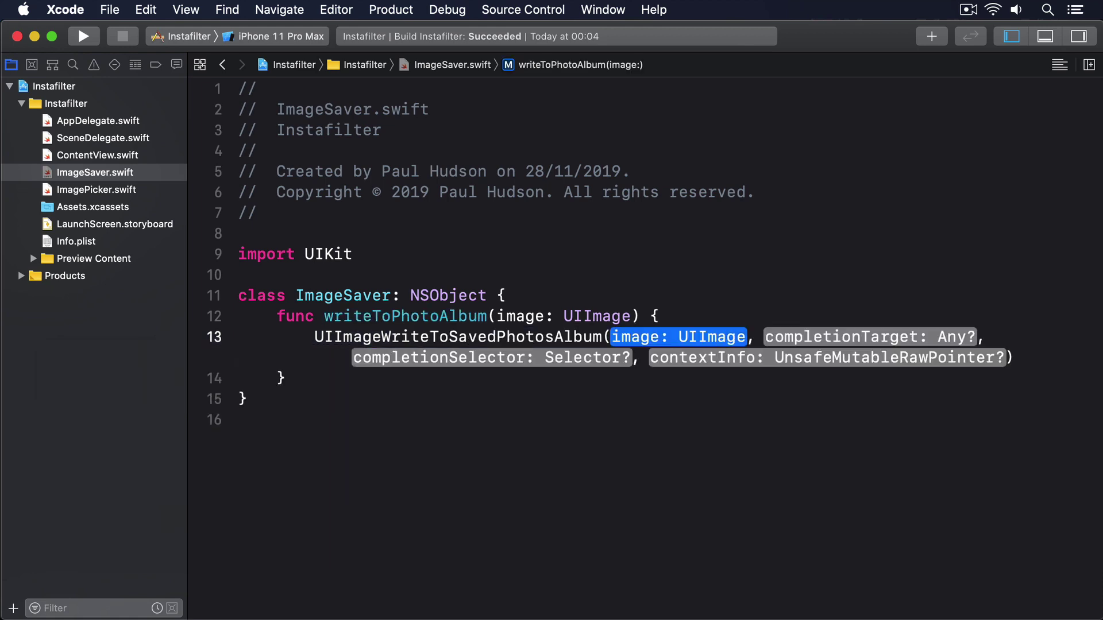
{"action": "type", "text": "image"}
{"action": "key", "text": "Tab"}
{"action": "type", "text": "self"}
{"action": "key", "text": "Tab"}
{"action": "type", "text": "#selec"}
{"action": "key", "text": "Return"}
{"action": "type", "text": "saveError)"}
{"action": "key", "text": "Tab"}
{"action": "type", "text": "nil"}
{"action": "key", "text": "Escape"}
{"action": "key", "text": "Down"}
{"action": "key", "text": "Return"}
{"action": "key", "text": "Return"}
{"action": "type", "text": "@objc func saveError(_ image: UIImage, didFinishSavingWithError error: Error?"}
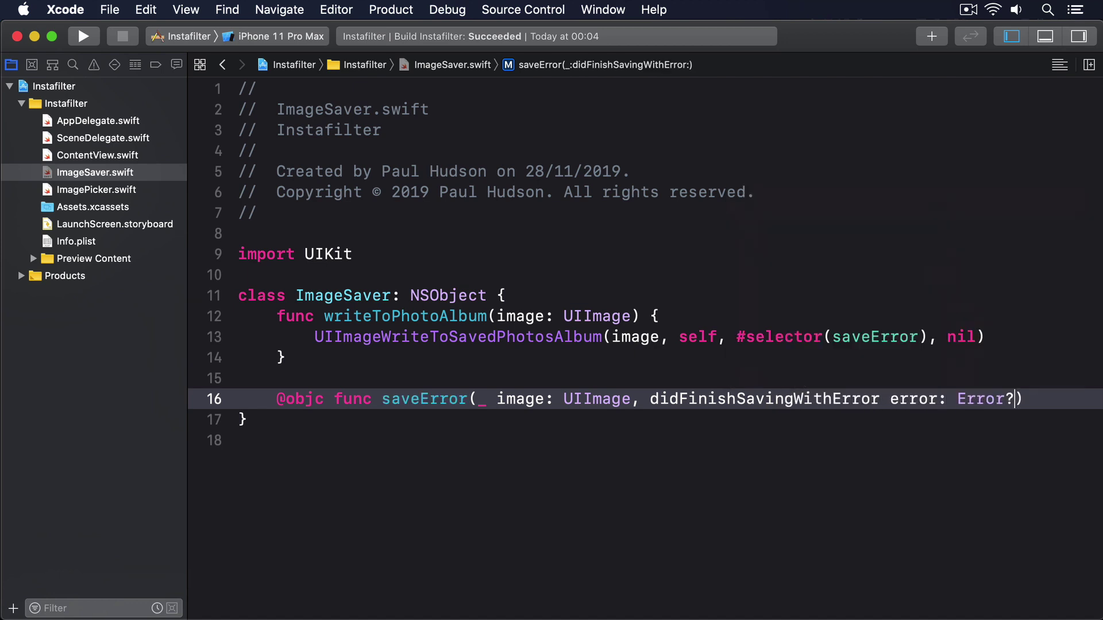
{"action": "type", "text": ", contextInfo: Unsafe"}
{"action": "key", "text": "Return"}
{"action": "key", "text": "Right"}
{"action": "type", "text": "{"}
{"action": "key", "text": "Return"}
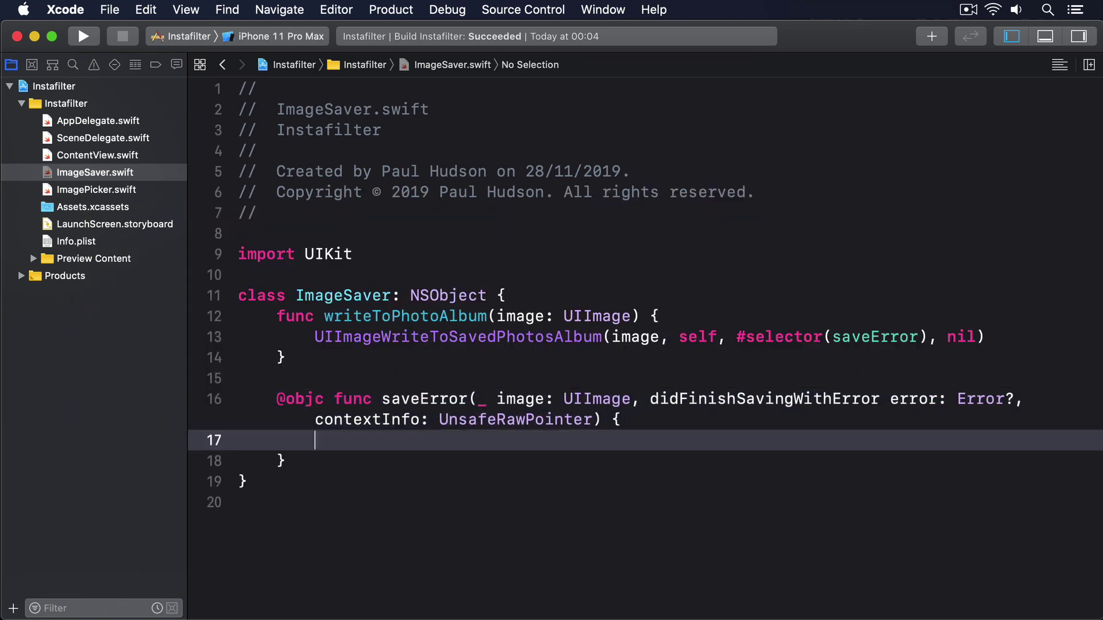
{"action": "type", "text": "// save complete"}
{"action": "key", "text": "super+shift+Left"}
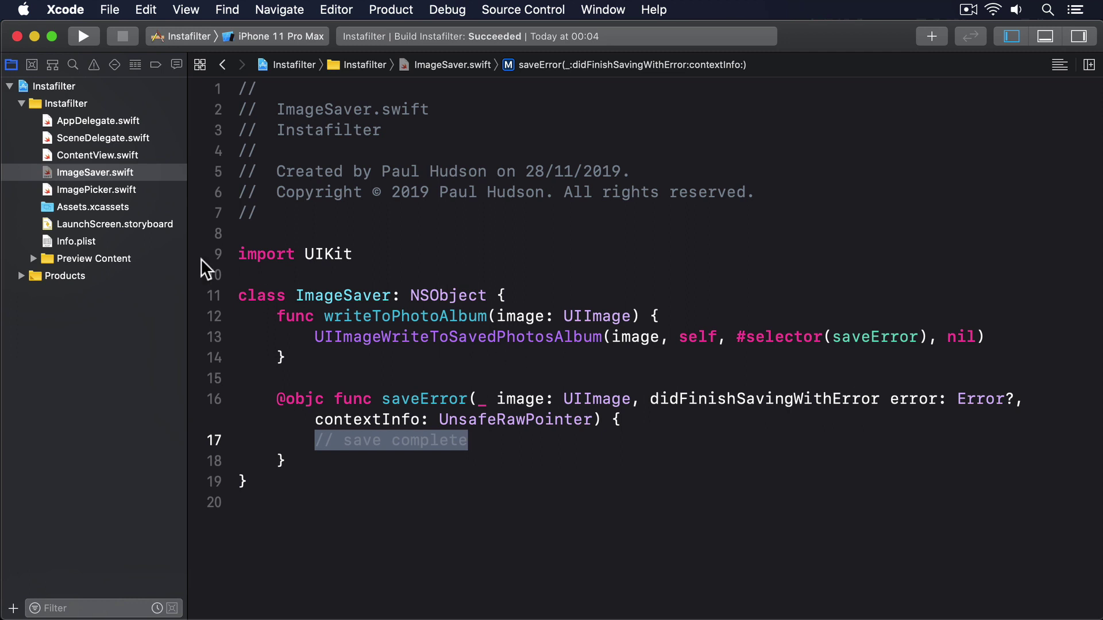
Step: Add a Privacy - Photo Library Additions Usage Description row reading 'We want to save the filtered photo.'
{"action": "left_click", "coordinate": [127, 233]}
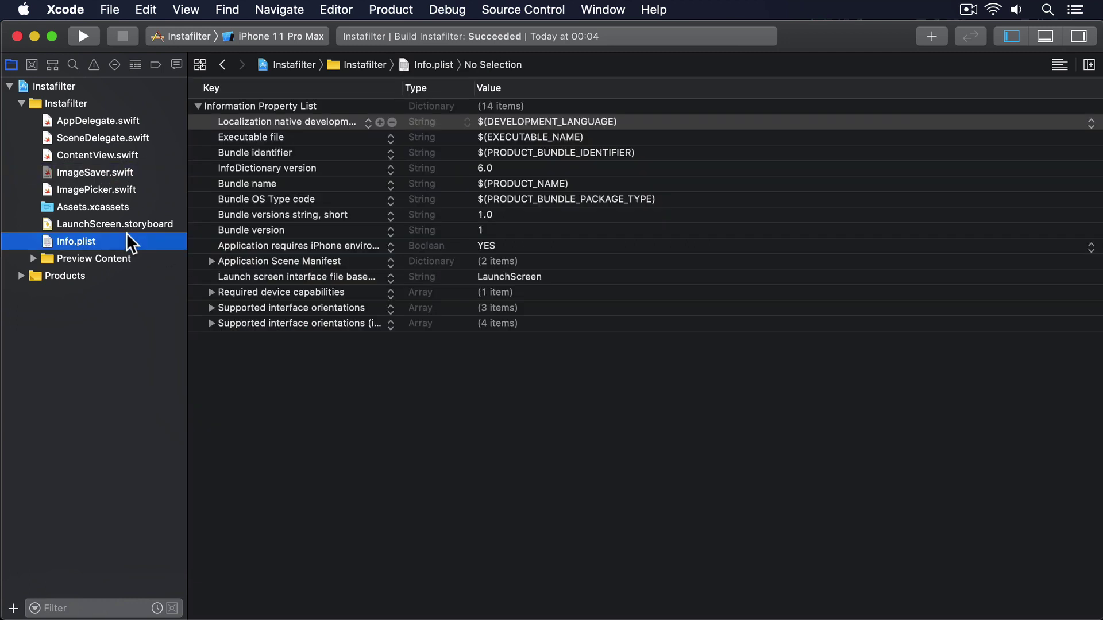
{"action": "right_click", "coordinate": [365, 400]}
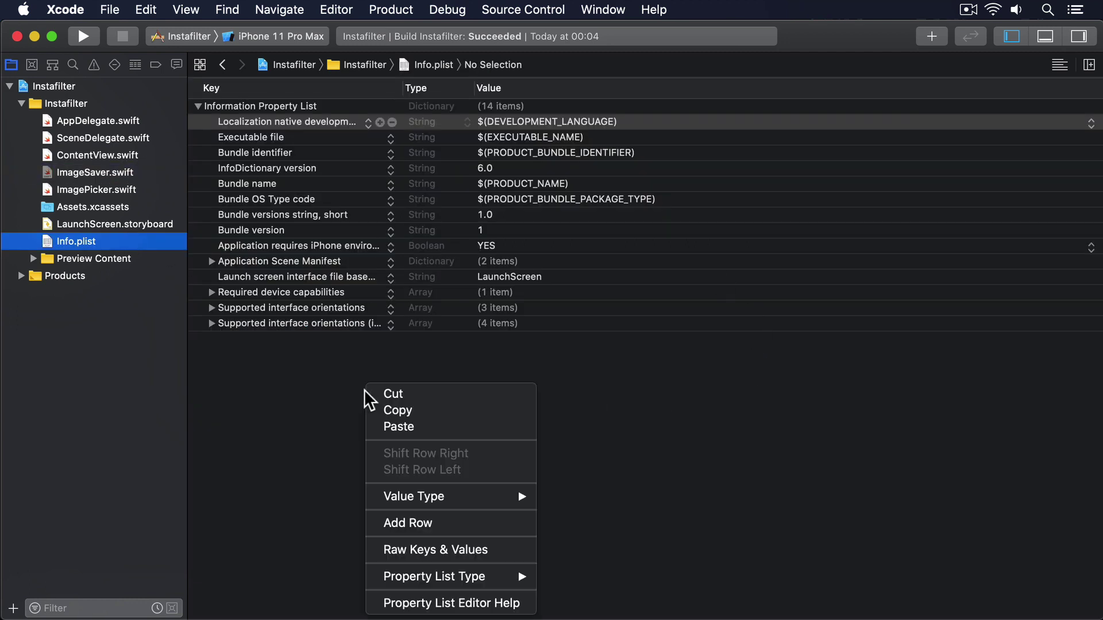
{"action": "left_click", "coordinate": [473, 523]}
{"action": "scroll", "coordinate": [292, 235], "scroll_direction": "down", "scroll_amount": 2}
{"action": "scroll", "coordinate": [292, 232], "scroll_direction": "down", "scroll_amount": 5}
{"action": "scroll", "coordinate": [293, 233], "scroll_direction": "down", "scroll_amount": 5}
{"action": "scroll", "coordinate": [292, 232], "scroll_direction": "down", "scroll_amount": 5}
{"action": "scroll", "coordinate": [292, 233], "scroll_direction": "down", "scroll_amount": 5}
{"action": "scroll", "coordinate": [292, 233], "scroll_direction": "down", "scroll_amount": 3}
{"action": "scroll", "coordinate": [292, 234], "scroll_direction": "down", "scroll_amount": 3}
{"action": "left_click", "coordinate": [292, 197]}
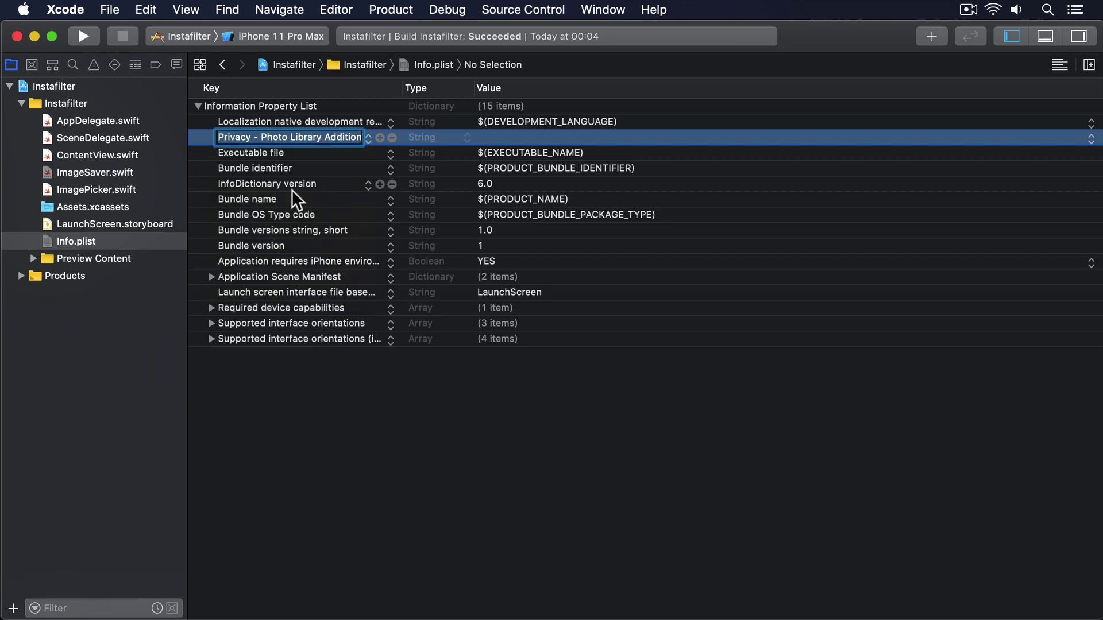
{"action": "left_click", "coordinate": [492, 140]}
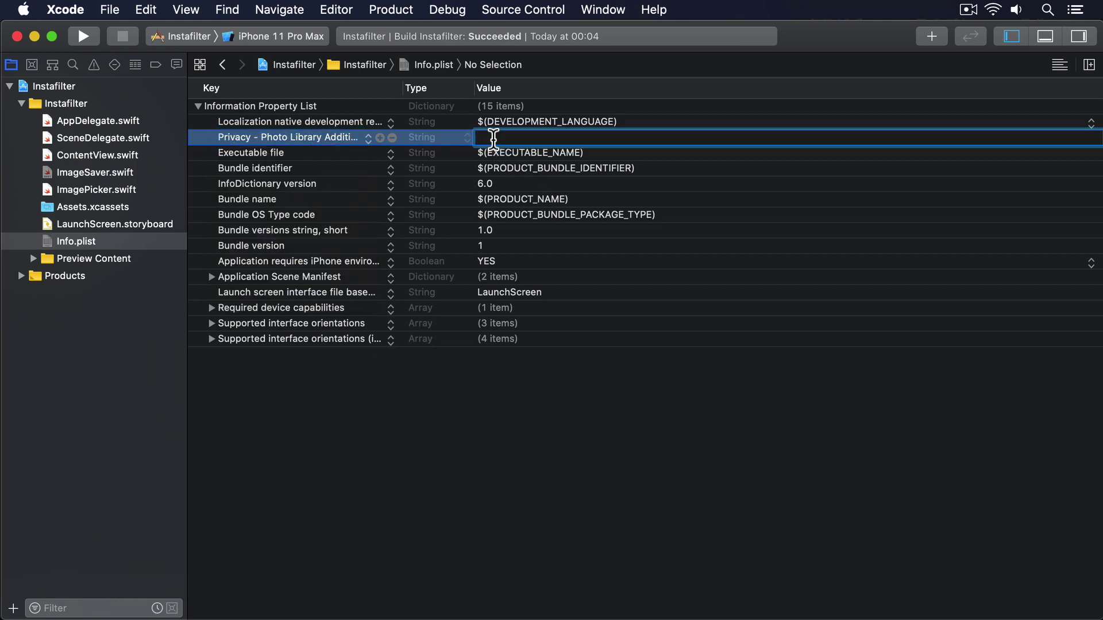
{"action": "type", "text": "We want to save the filtered photo."}
{"action": "key", "text": "Return"}
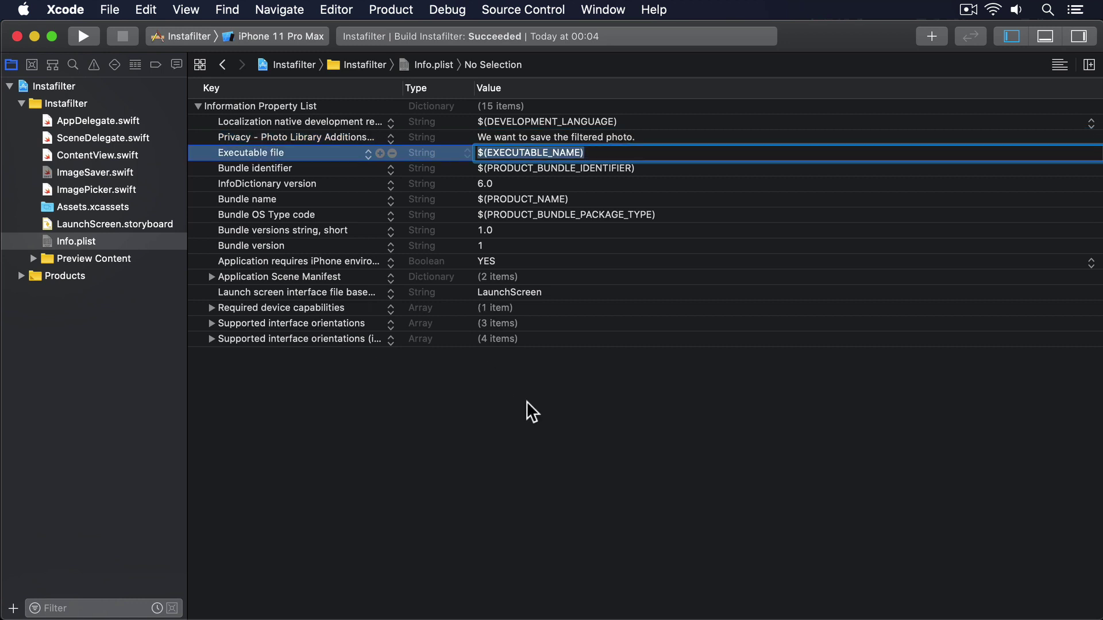
{"action": "left_click", "coordinate": [534, 423]}
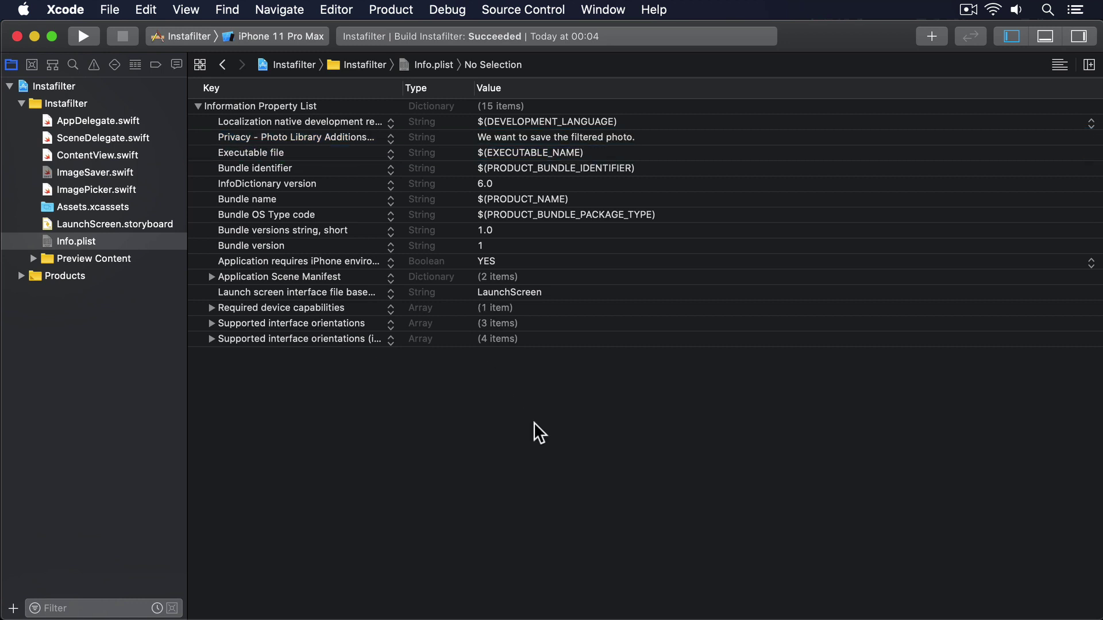
Step: Add a processedImage UIImage state property below inputImage in ContentView.swift
{"action": "left_click", "coordinate": [90, 154]}
{"action": "scroll", "coordinate": [712, 507], "scroll_direction": "down", "scroll_amount": 2}
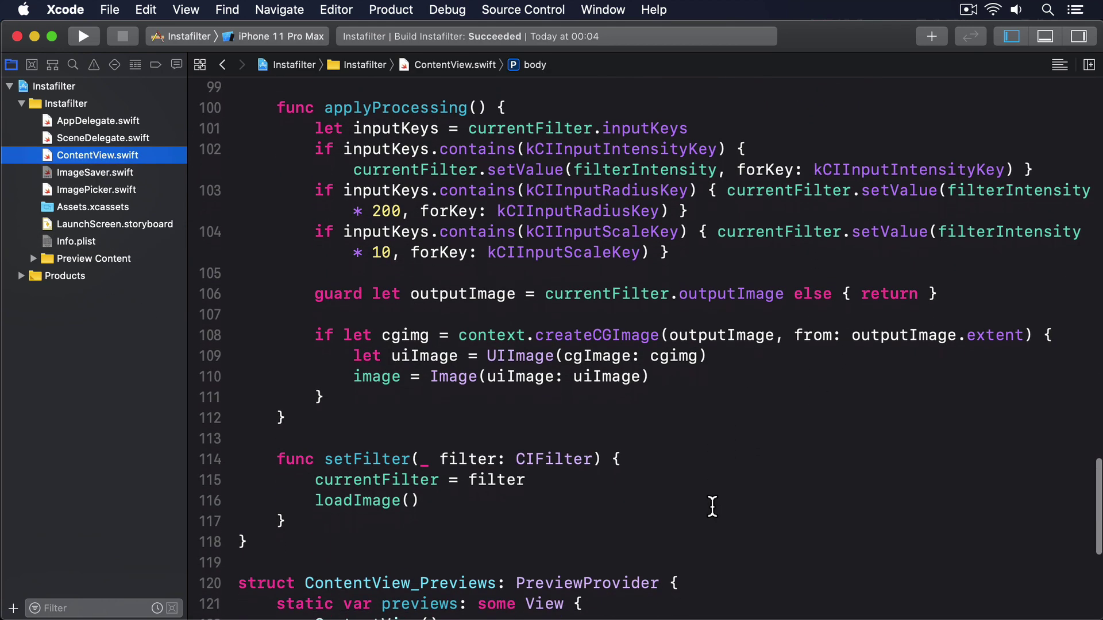
{"action": "left_click_drag", "start_coordinate": [374, 392], "coordinate": [194, 326]}
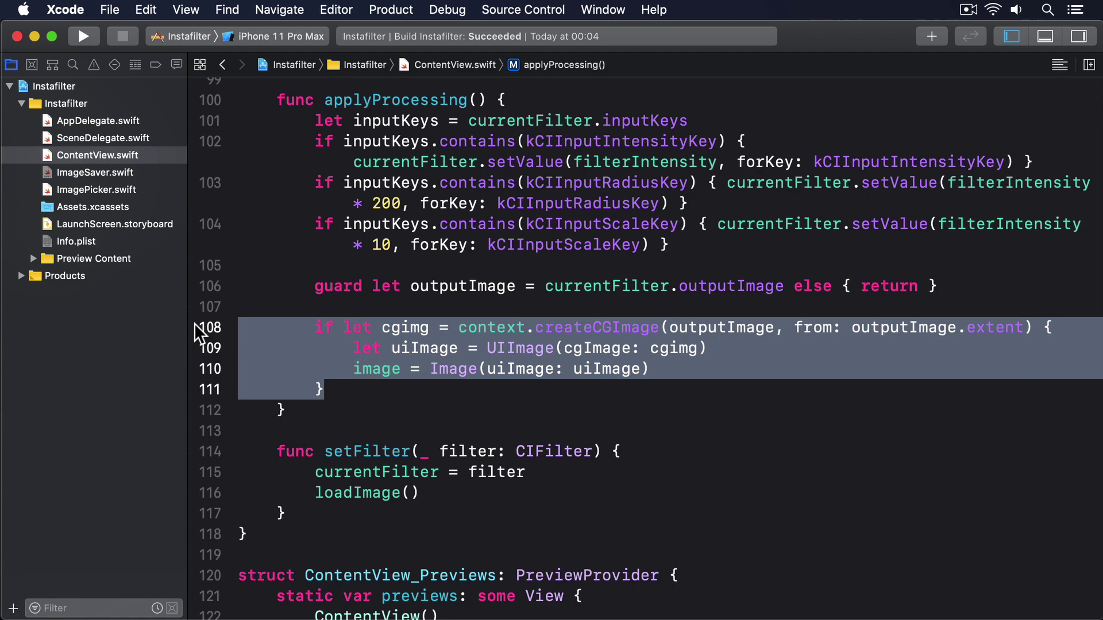
{"action": "scroll", "coordinate": [924, 408], "scroll_direction": "up", "scroll_amount": 15}
{"action": "scroll", "coordinate": [923, 407], "scroll_direction": "up", "scroll_amount": 10}
{"action": "scroll", "coordinate": [924, 407], "scroll_direction": "up", "scroll_amount": 3}
{"action": "scroll", "coordinate": [924, 407], "scroll_direction": "up", "scroll_amount": 2}
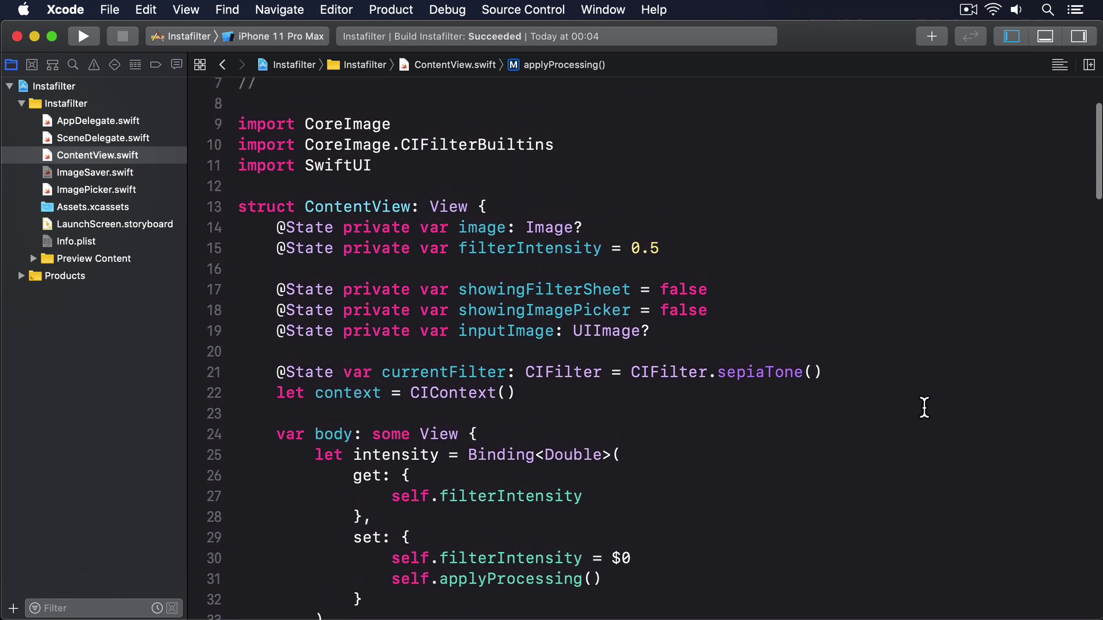
{"action": "left_click", "coordinate": [679, 332]}
{"action": "key", "text": "Return"}
{"action": "type", "text": "@State private var processedImage: UIImage?"}
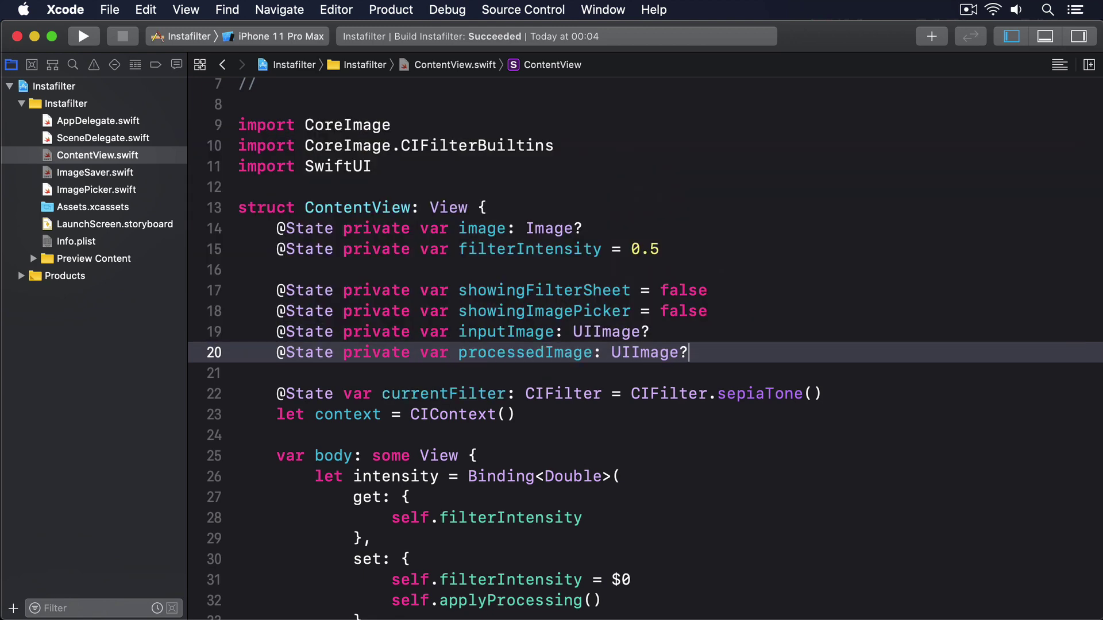
{"action": "scroll", "coordinate": [707, 470], "scroll_direction": "down", "scroll_amount": 3}
{"action": "scroll", "coordinate": [707, 469], "scroll_direction": "down", "scroll_amount": 10}
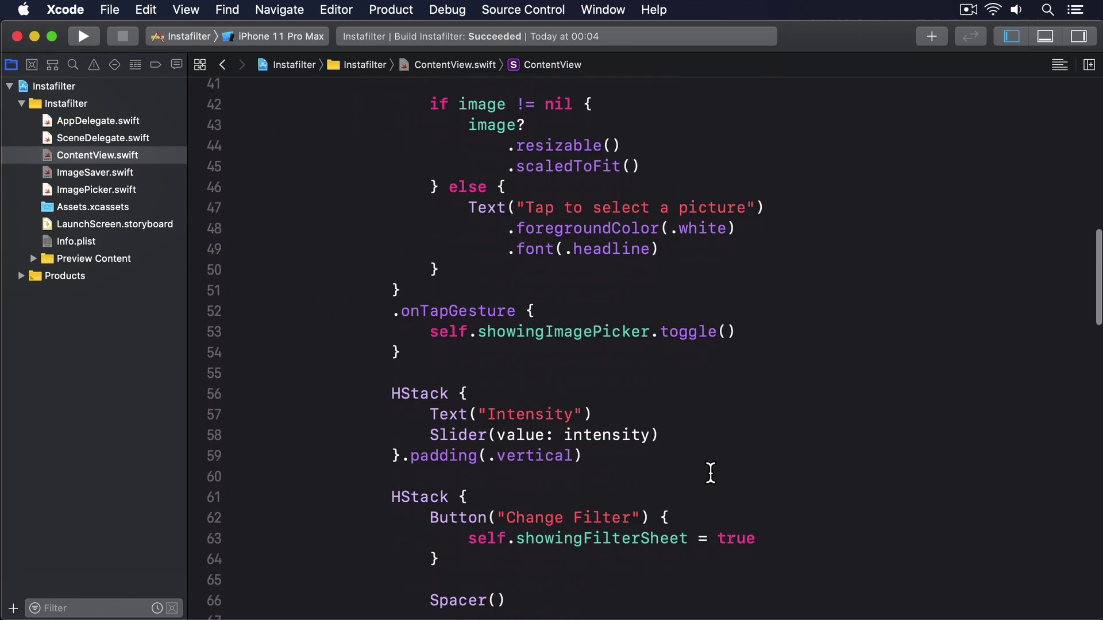
{"action": "scroll", "coordinate": [709, 476], "scroll_direction": "down", "scroll_amount": 8}
{"action": "scroll", "coordinate": [709, 472], "scroll_direction": "down", "scroll_amount": 5}
{"action": "scroll", "coordinate": [708, 472], "scroll_direction": "down", "scroll_amount": 3}
{"action": "scroll", "coordinate": [708, 472], "scroll_direction": "down", "scroll_amount": 1}
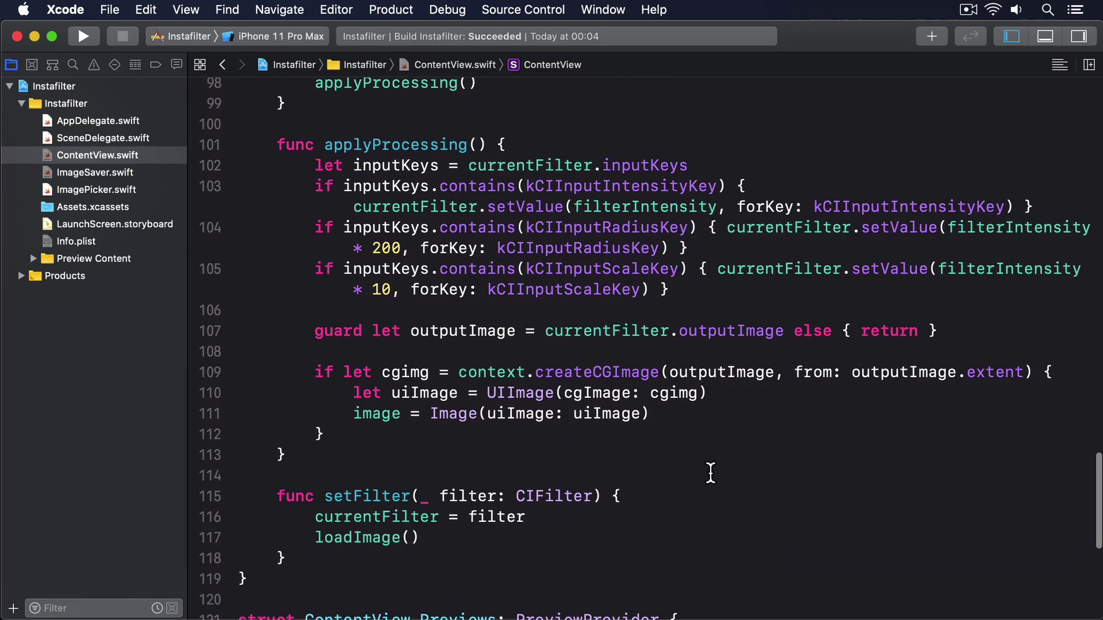
Step: Assign uiImage to processedImage right after the filtered image assignment in applyProcessing
{"action": "left_click", "coordinate": [705, 414]}
{"action": "key", "text": "Return"}
{"action": "type", "text": "processedI"}
{"action": "key", "text": "Return"}
{"action": "type", "text": "= uiImage"}
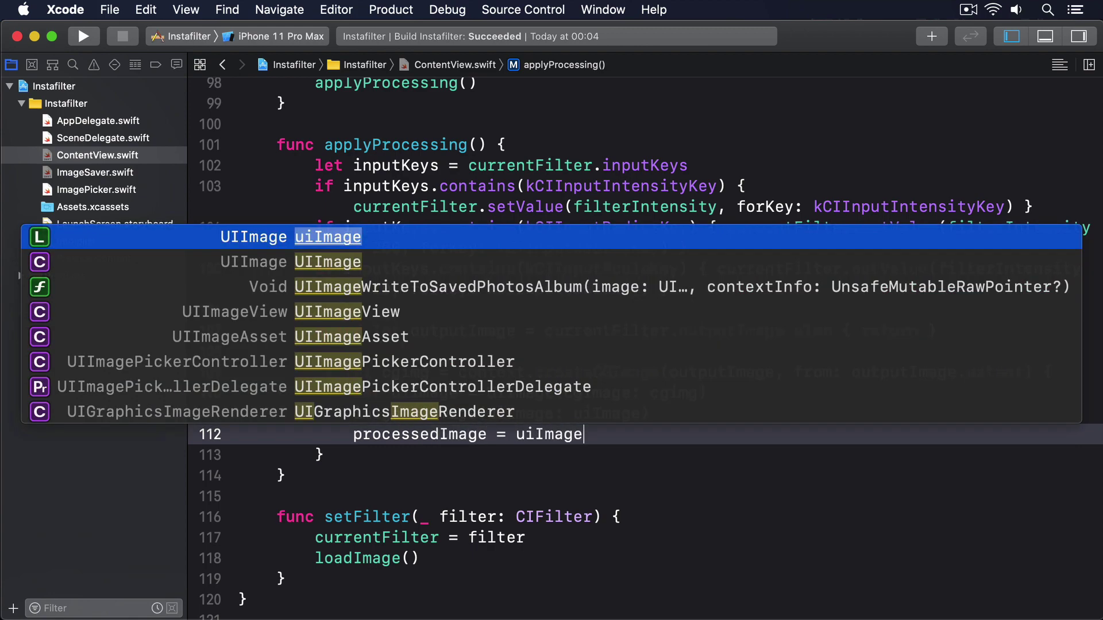
{"action": "key", "text": "Escape"}
{"action": "scroll", "coordinate": [784, 155], "scroll_direction": "up", "scroll_amount": 1}
{"action": "scroll", "coordinate": [784, 156], "scroll_direction": "up", "scroll_amount": 5}
{"action": "scroll", "coordinate": [783, 155], "scroll_direction": "up", "scroll_amount": 5}
{"action": "scroll", "coordinate": [703, 253], "scroll_direction": "up", "scroll_amount": 1}
Step: Replace the save-the-picture comment with a processedImage guard and ImageSaver().writeToPhotoAlbum(image: processedImage)
{"action": "left_click", "coordinate": [702, 259]}
{"action": "key", "text": "super+shift+Left"}
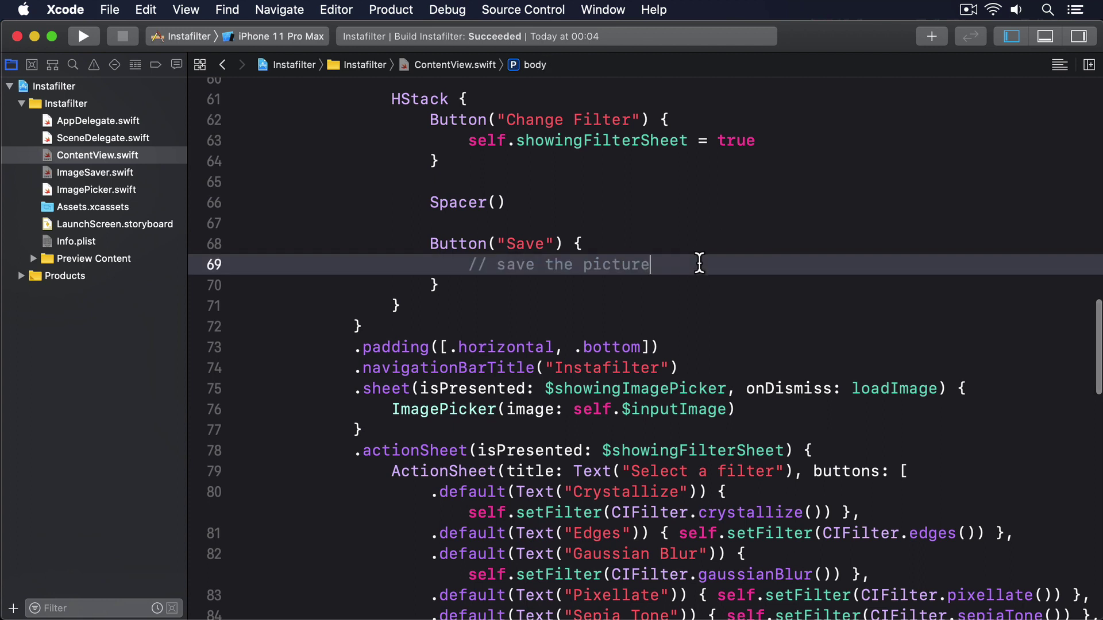
{"action": "type", "text": "guard let processedImage = self.processedImage else { return"}
{"action": "key", "text": "Right"}
{"action": "key", "text": "Return"}
{"action": "key", "text": "Return"}
{"action": "type", "text": "let imageSaver = ImageSaver"}
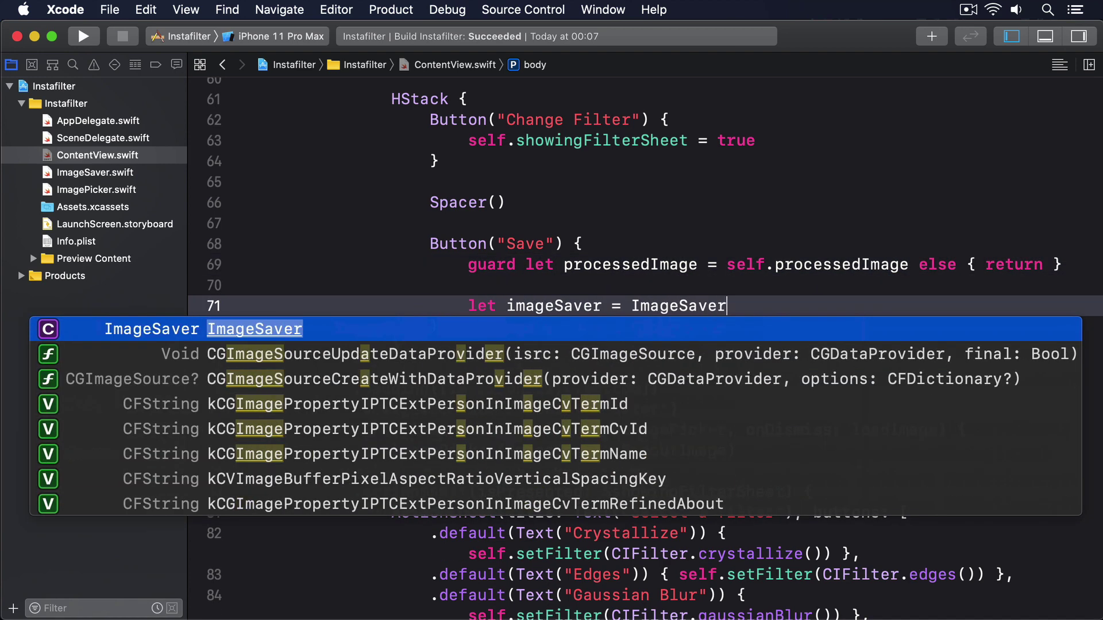
{"action": "type", "text": "()"}
{"action": "key", "text": "Return"}
{"action": "type", "text": "imageSaver.writeTo"}
{"action": "key", "text": "Return"}
{"action": "type", "text": "processedImage)"}
{"action": "key", "text": "super+shift+Left"}
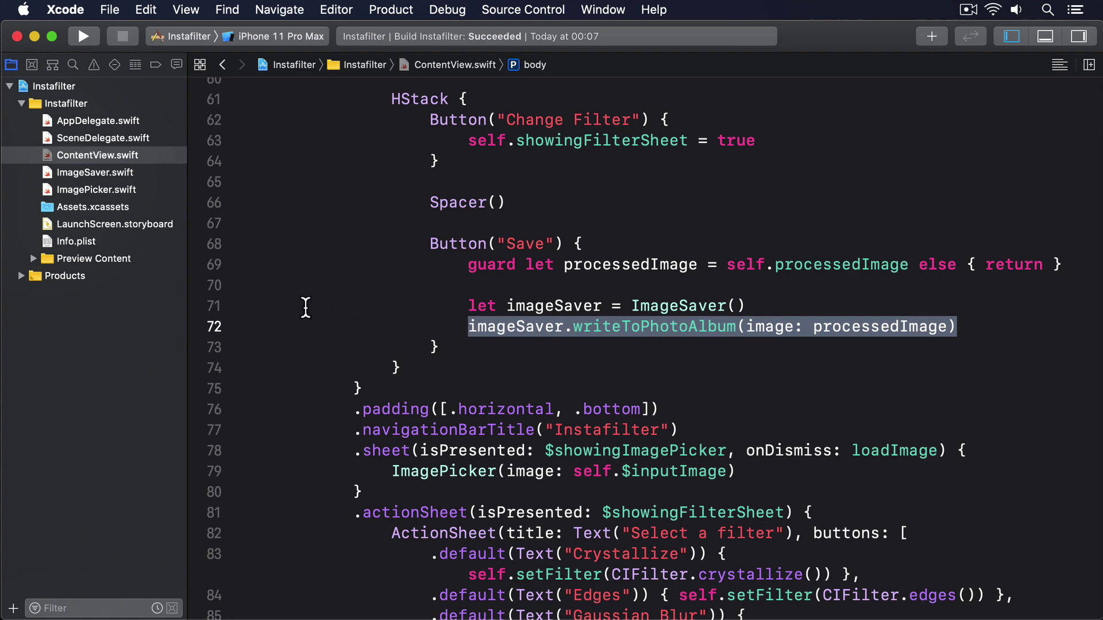
Step: Add optional successHandler and errorHandler closure properties to the ImageSaver class
{"action": "left_click", "coordinate": [86, 171]}
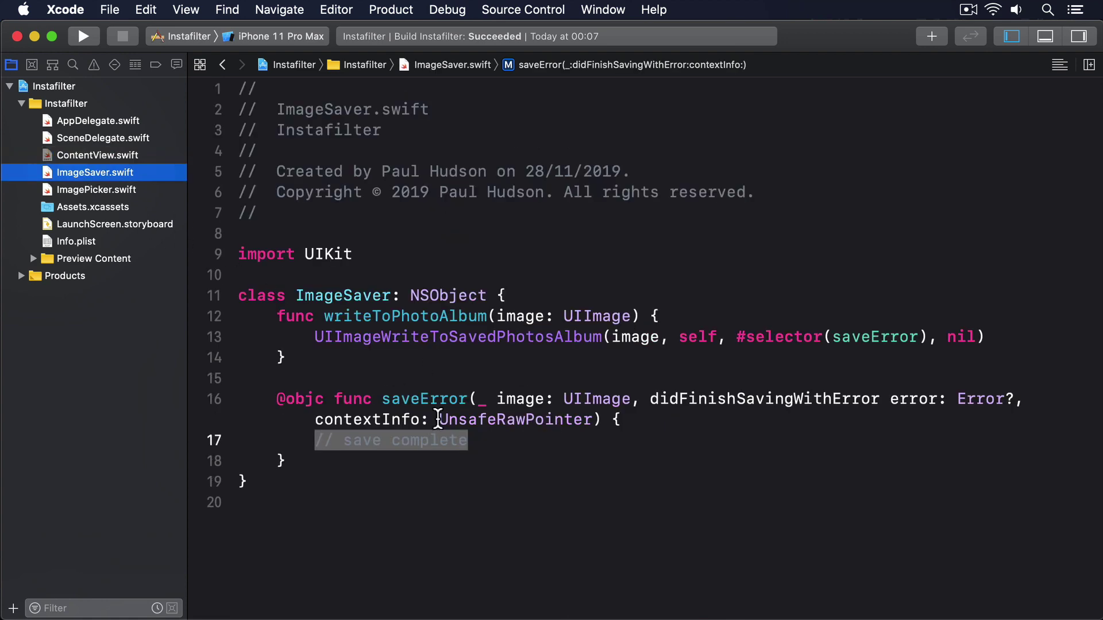
{"action": "left_click", "coordinate": [736, 396]}
{"action": "double_click", "coordinate": [737, 394]}
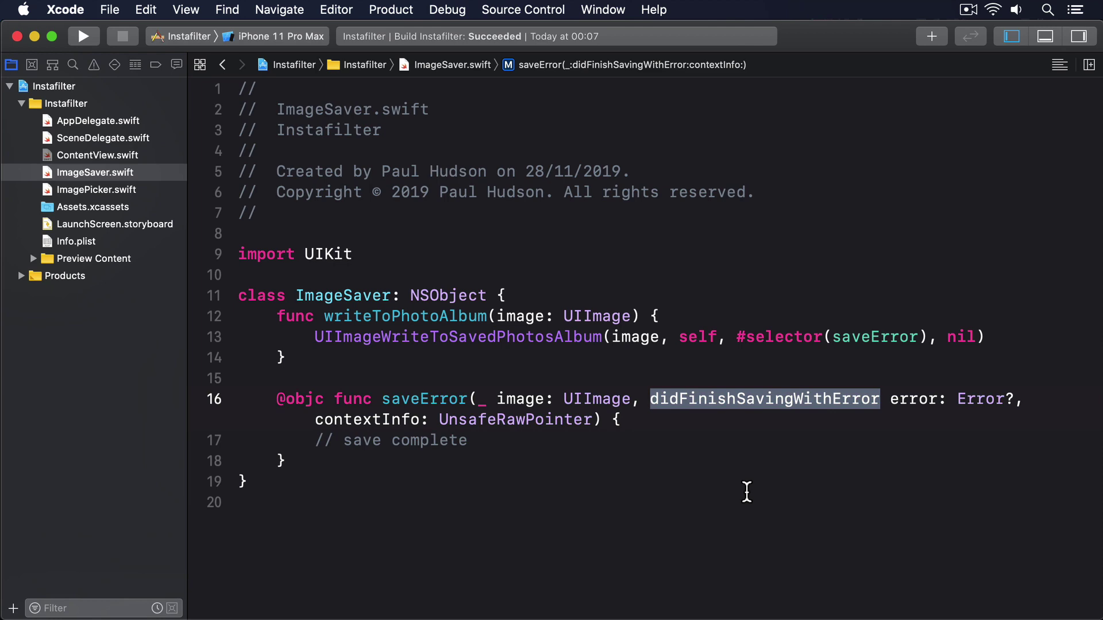
{"action": "left_click", "coordinate": [539, 296]}
{"action": "key", "text": "Return"}
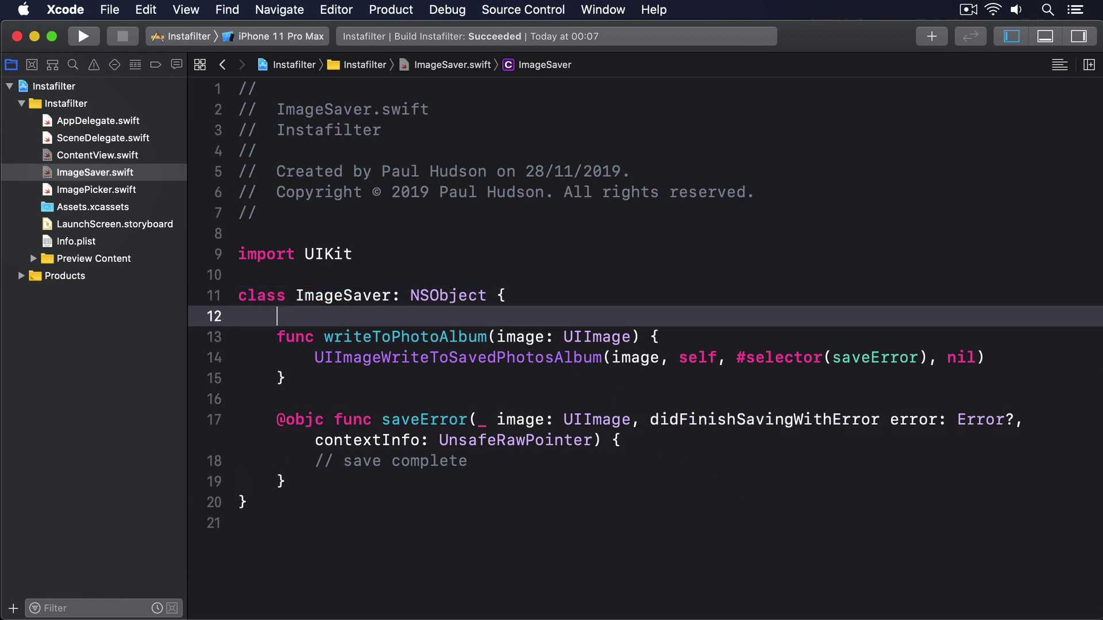
{"action": "key", "text": "Return"}
{"action": "key", "text": "Up"}
{"action": "type", "text": "var successHandler: (() -> Void)?"}
{"action": "key", "text": "Return"}
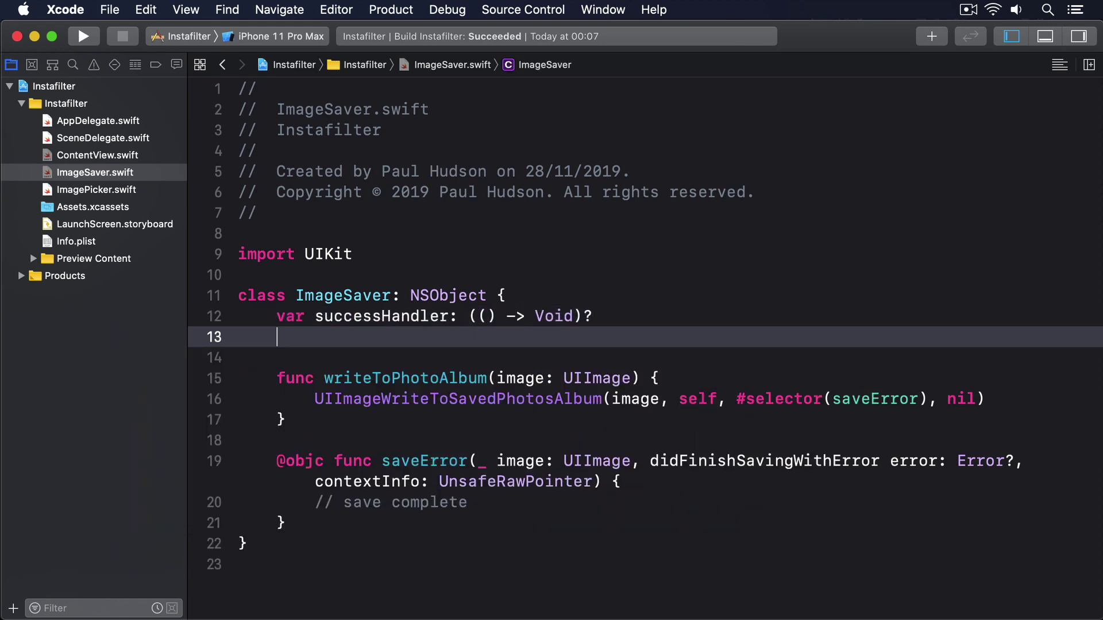
{"action": "type", "text": "var errorHandler: ((Error) -> Void)?"}
Step: Make saveError call errorHandler when an error exists, otherwise successHandler
{"action": "key", "text": "Down"}
{"action": "key", "text": "Down"}
{"action": "key", "text": "Down"}
{"action": "key", "text": "Down"}
{"action": "key", "text": "Down"}
{"action": "key", "text": "Down"}
{"action": "key", "text": "Down"}
{"action": "key", "text": "shift+super+Left"}
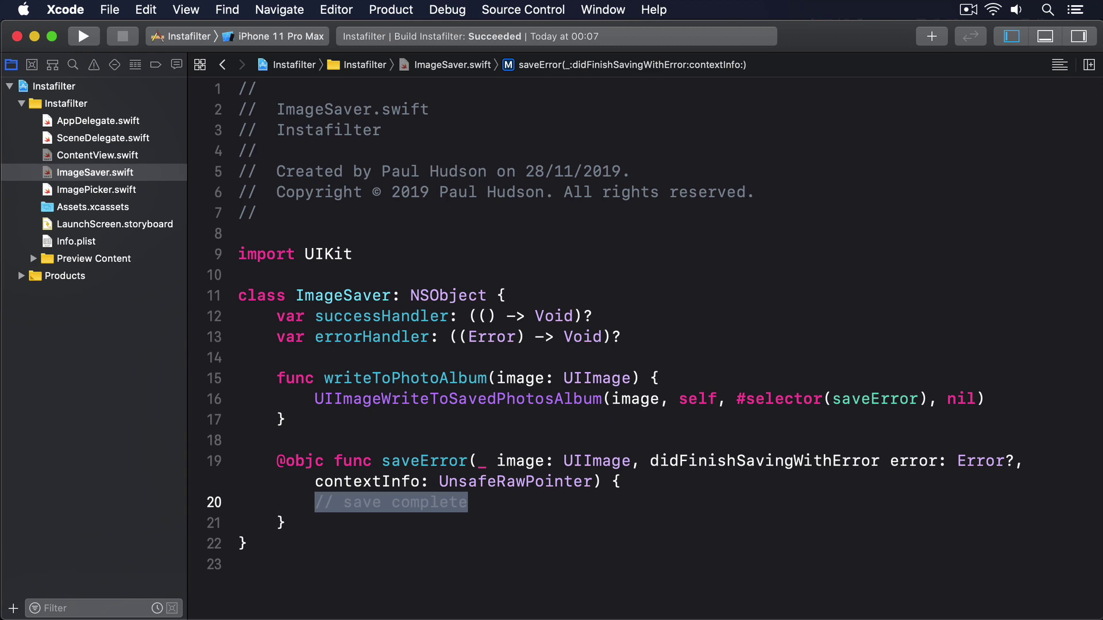
{"action": "type", "text": "if let error = error {"}
{"action": "key", "text": "Return"}
{"action": "type", "text": "errorHandler?(error"}
{"action": "key", "text": "Right"}
{"action": "key", "text": "Down"}
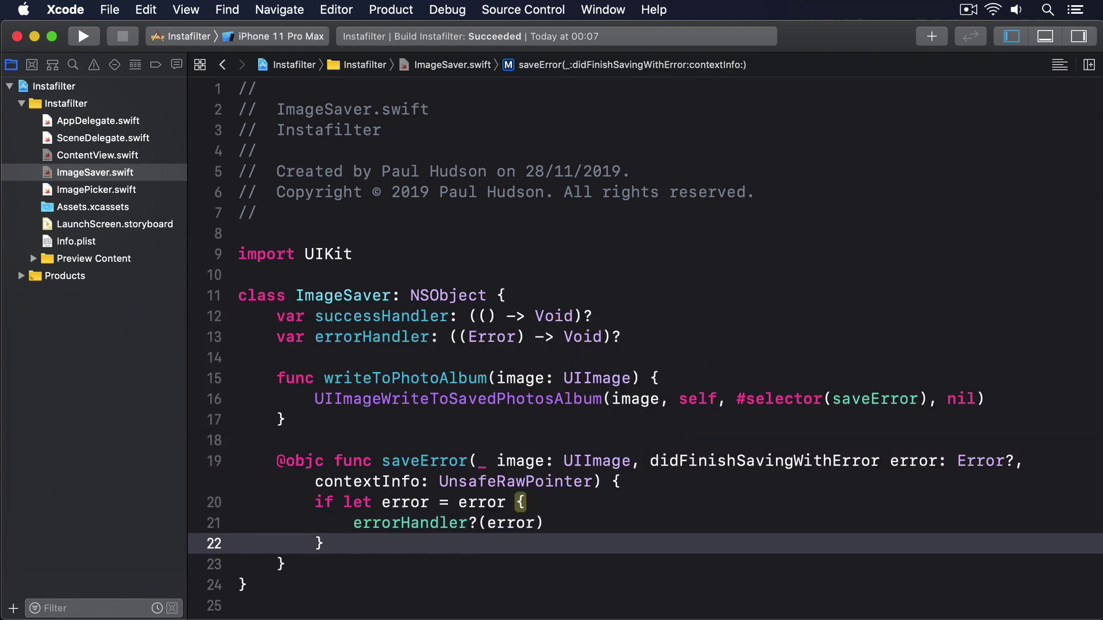
{"action": "type", "text": "else {"}
{"action": "key", "text": "Return"}
{"action": "type", "text": "successHand"}
{"action": "key", "text": "Return"}
{"action": "type", "text": "?()"}
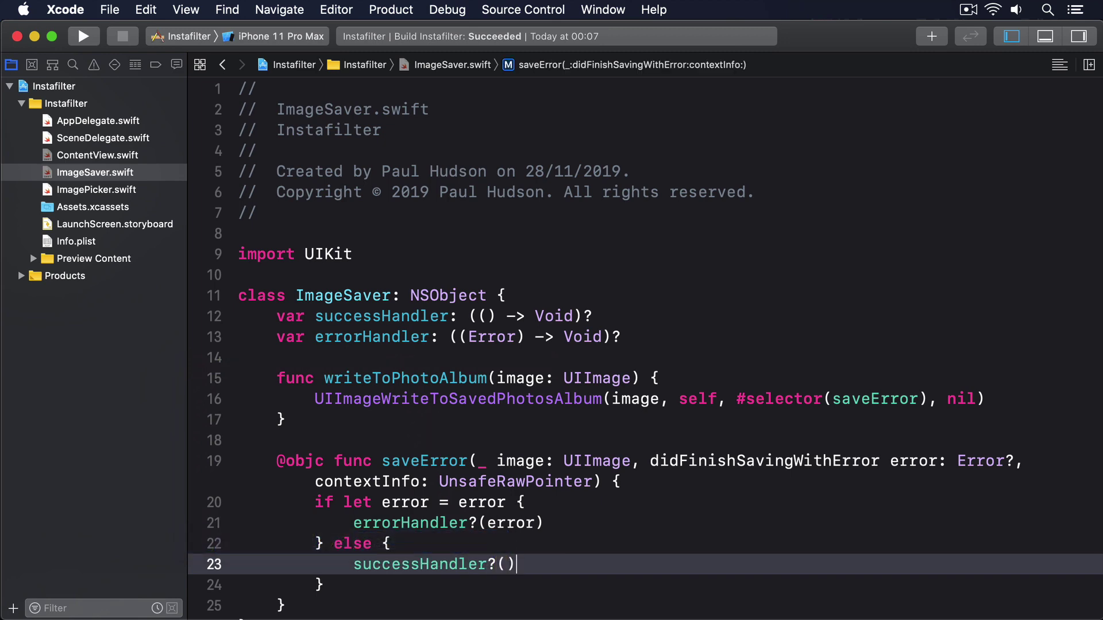
Step: In the Save action, set imageSaver.successHandler to print 'Success!'
{"action": "left_click", "coordinate": [83, 153]}
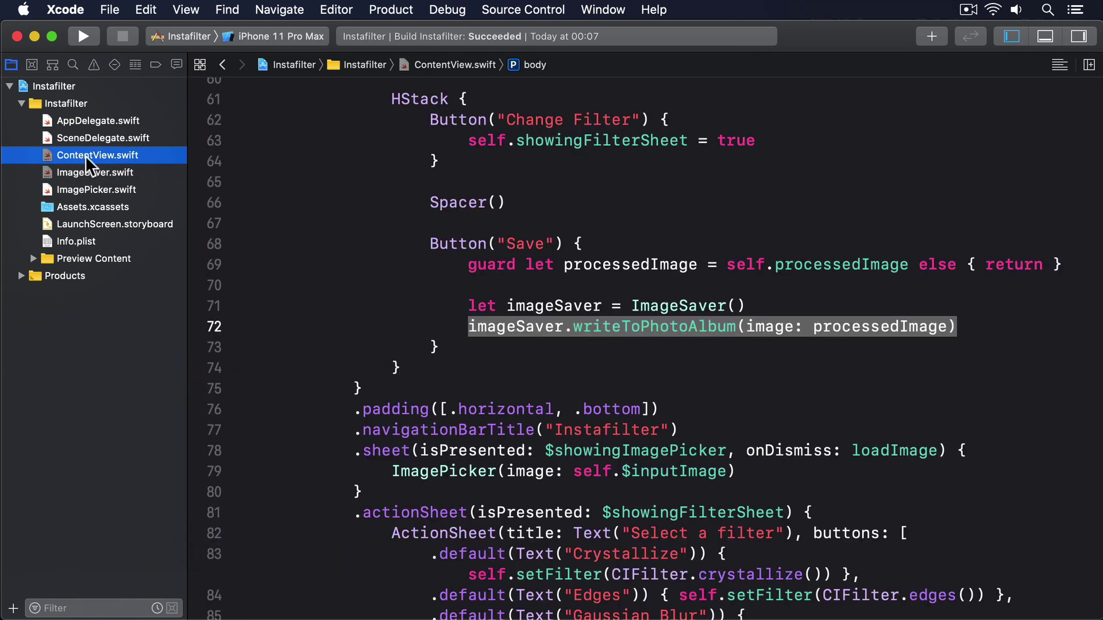
{"action": "left_click", "coordinate": [769, 304]}
{"action": "key", "text": "Return"}
{"action": "key", "text": "Return"}
{"action": "key", "text": "Return"}
{"action": "key", "text": "Up"}
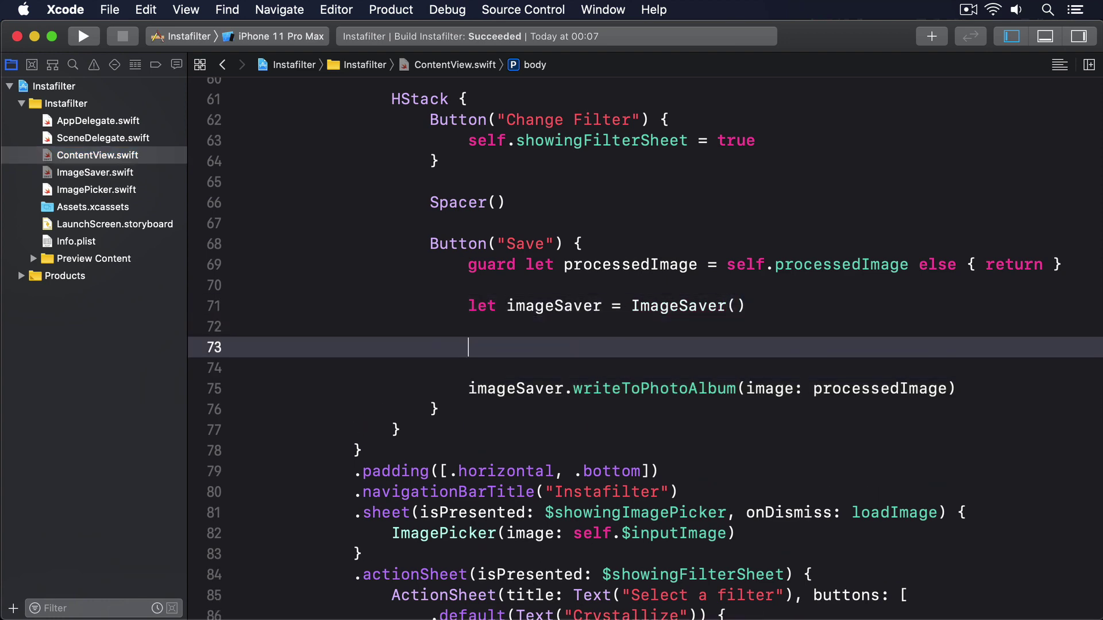
{"action": "type", "text": "imageSaver.successHandler = {"}
{"action": "key", "text": "Return"}
{"action": "type", "text": "print(\"Success!"}
{"action": "key", "text": "Down"}
Step: Set errorHandler to print the error's localized description, then build and run with Cmd+R
{"action": "key", "text": "Return"}
{"action": "key", "text": "Return"}
{"action": "type", "text": "imageSaver.errorHandler = {"}
{"action": "key", "text": "Return"}
{"action": "type", "text": "print(\"Oops: \\($0.localizedDescription)"}
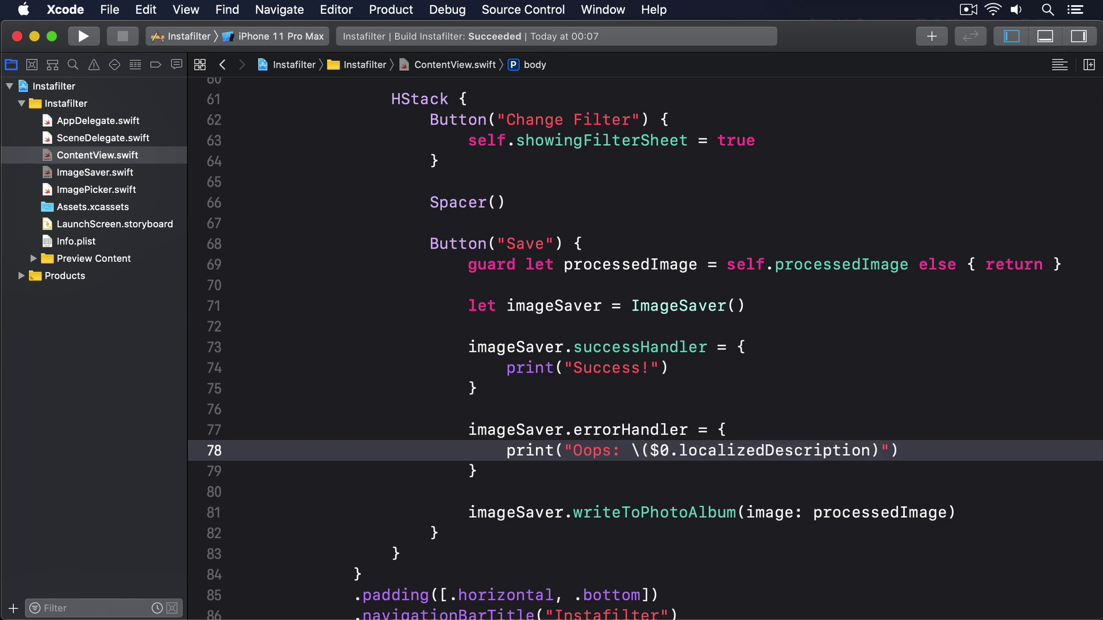
{"action": "key", "text": "Right"}
{"action": "key", "text": "Right"}
{"action": "key", "text": "shift+super+Left"}
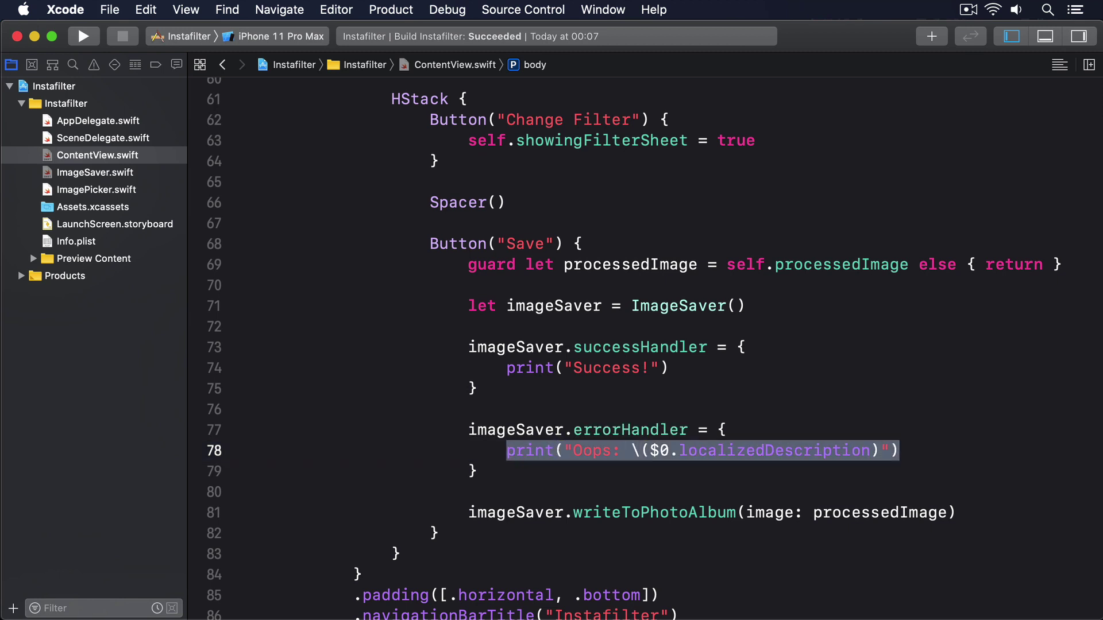
{"action": "key", "text": "super+r"}
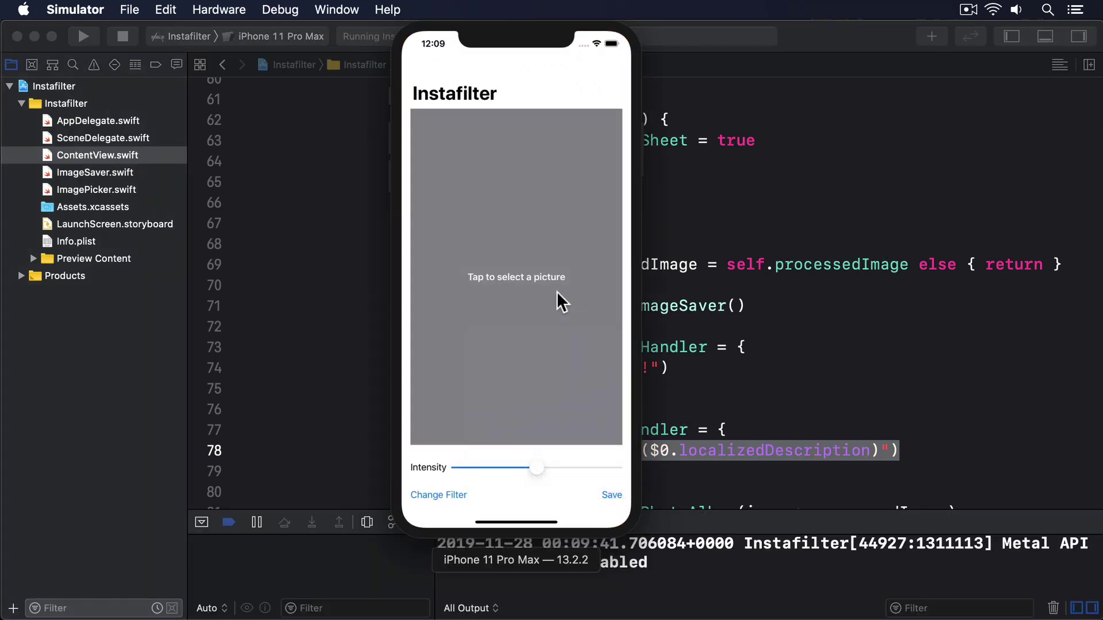
Step: Pick the waterfall photo from Moments, save it, and confirm 'Success!' in Xcode's console
{"action": "left_click", "coordinate": [523, 277]}
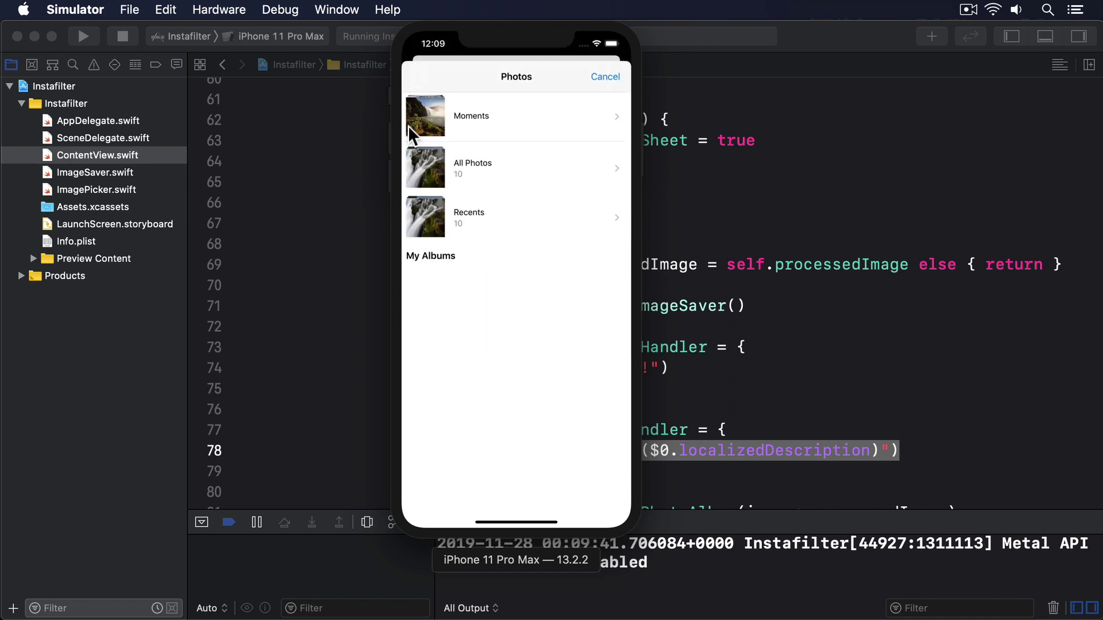
{"action": "left_click", "coordinate": [410, 120]}
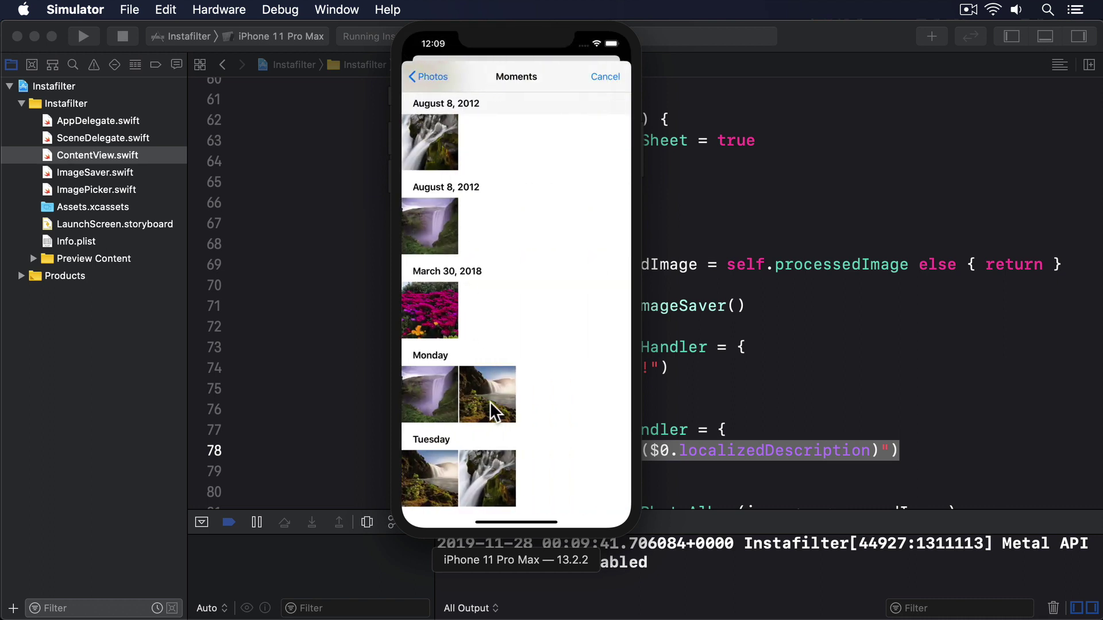
{"action": "left_click", "coordinate": [491, 402]}
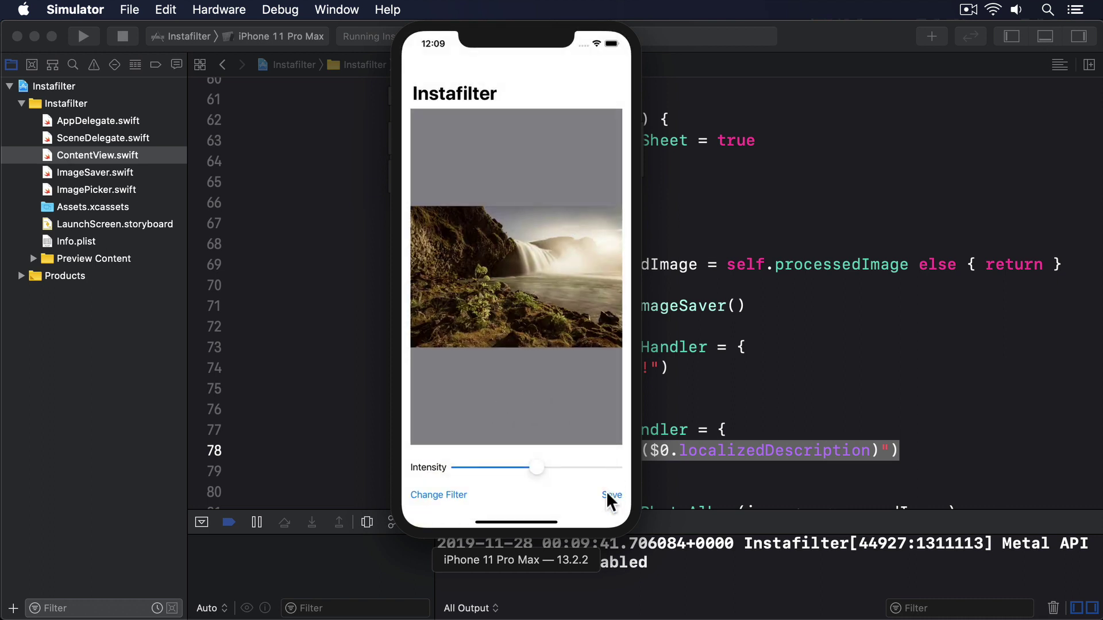
{"action": "left_click", "coordinate": [608, 497]}
{"action": "left_click", "coordinate": [756, 466]}
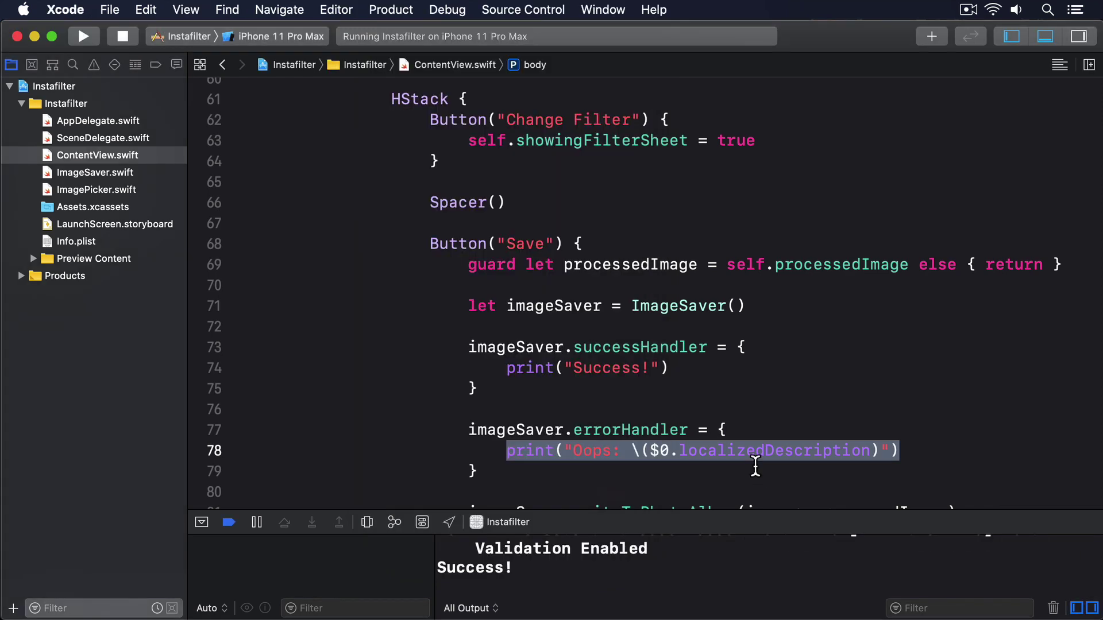
{"action": "left_click_drag", "start_coordinate": [545, 570], "coordinate": [410, 571]}
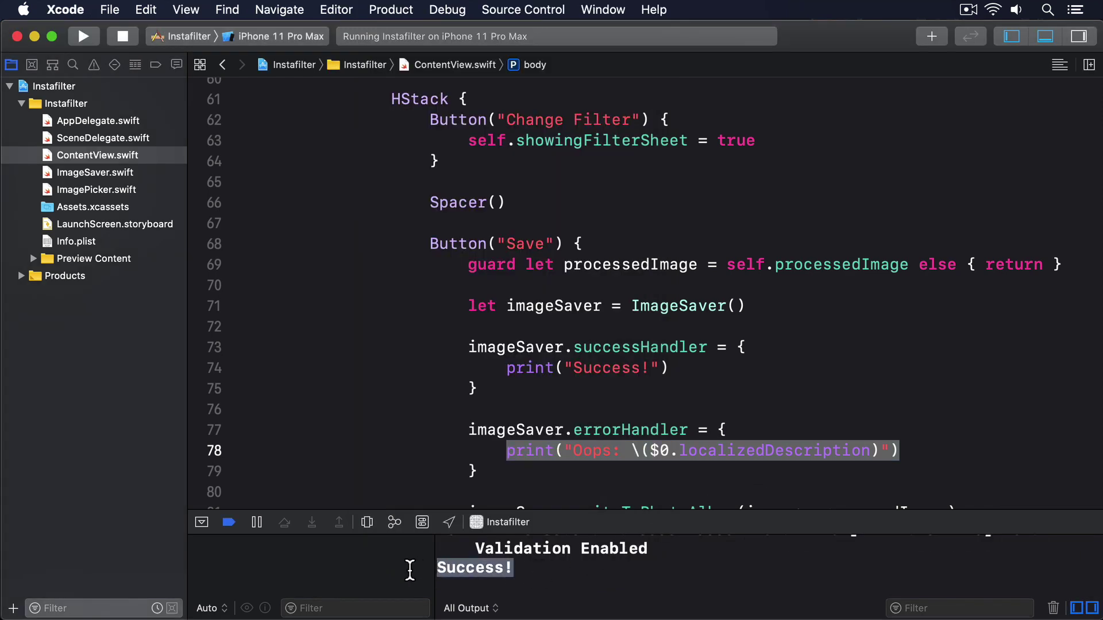